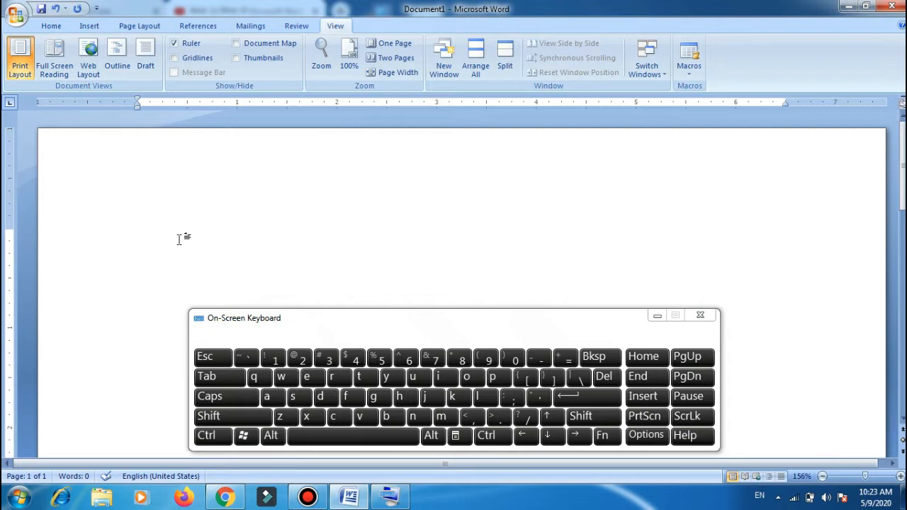
Enter the text "LearnBetter" on the blank page, select it and toggle its bold formatting, leaving it bold
type("L")
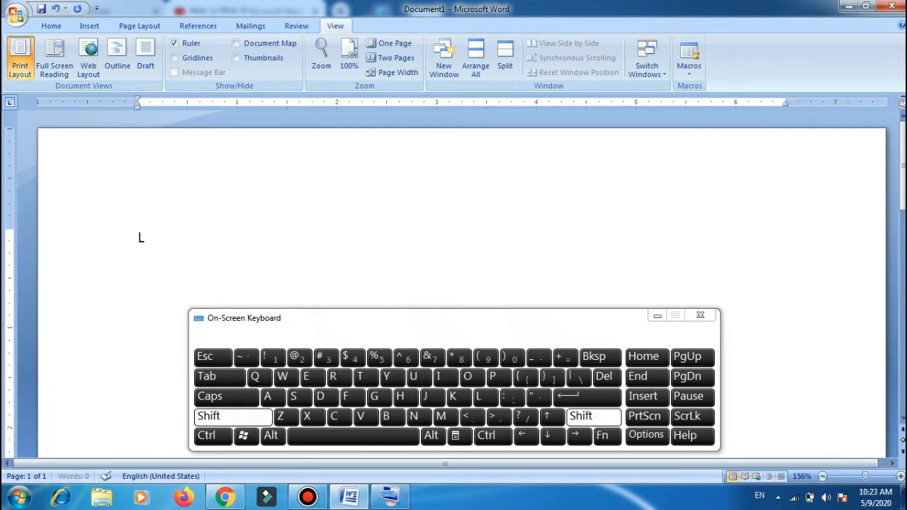
type("earnBetter")
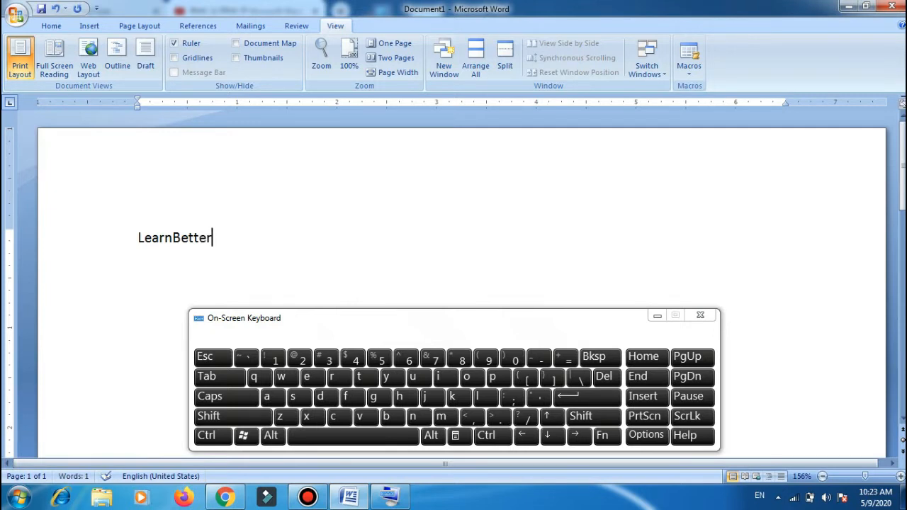
key("shift+Left")
key("shift+Left")
key("shift+Left")
key("shift+Left")
key("shift+Left")
key("shift+Left")
key("shift+Left")
key("shift+Left")
key("shift+Left")
key("shift+Left")
key("shift+Left")
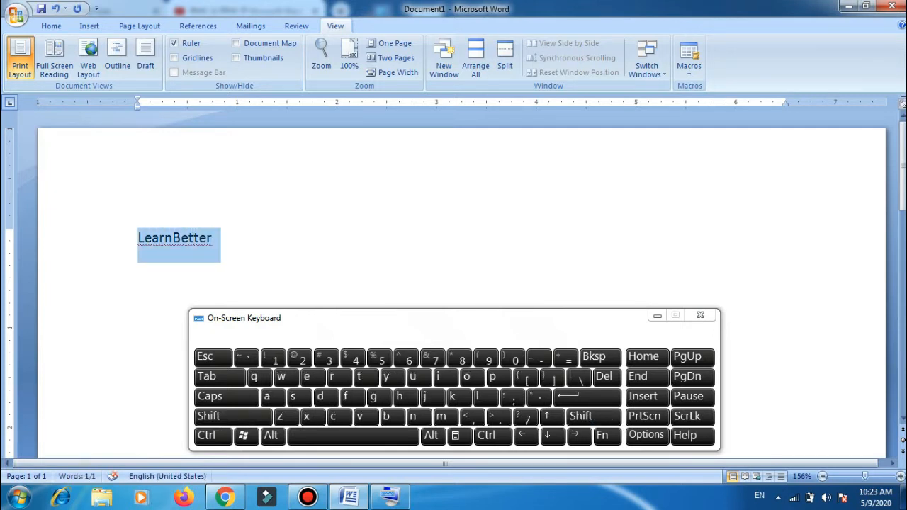
key("ctrl+b")
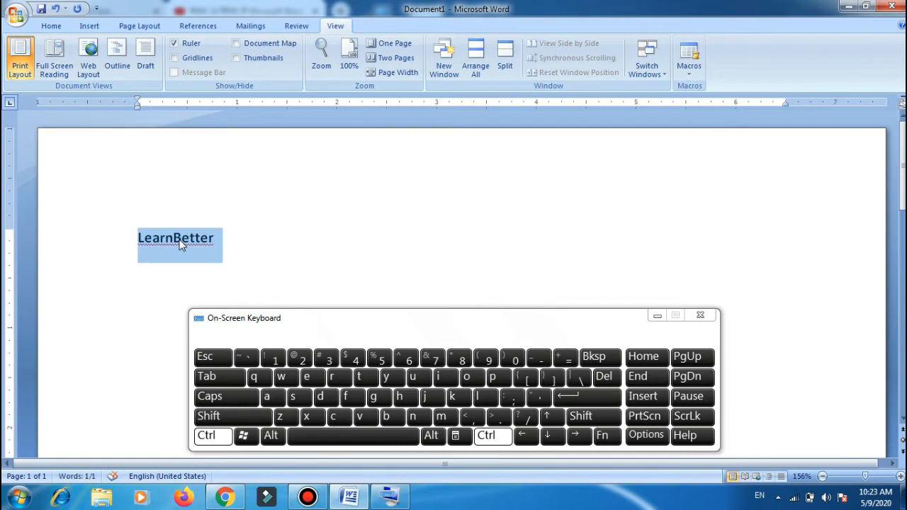
left_click(393, 416)
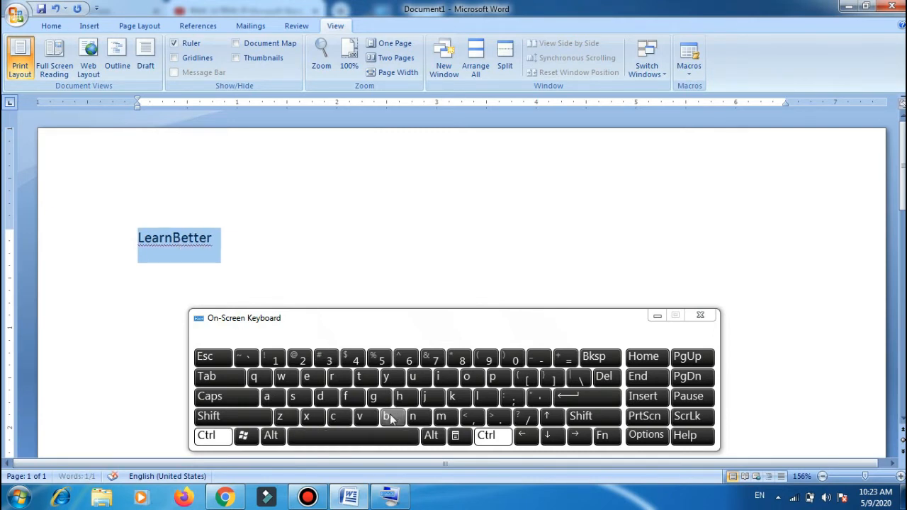
left_click(391, 418)
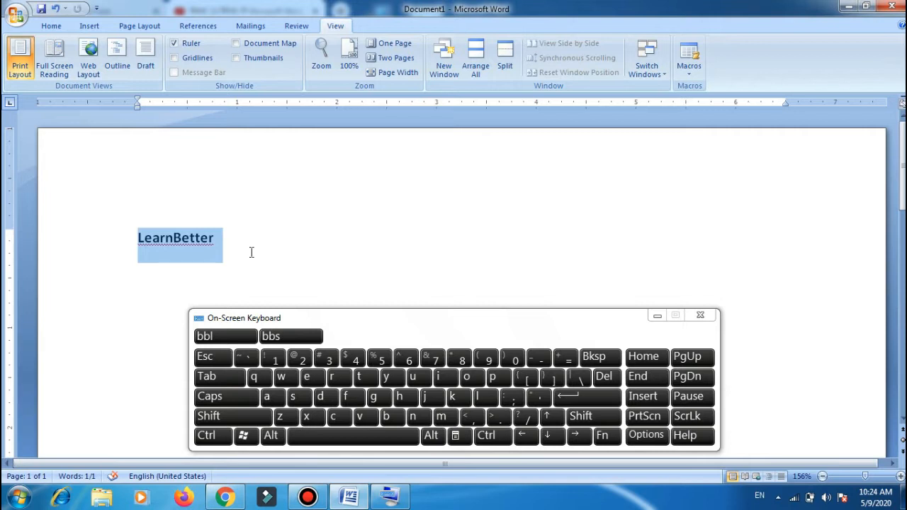
Replace the selected text with the number words One to Ten on separate lines, keeping Five and Six together on one line
key("shift")
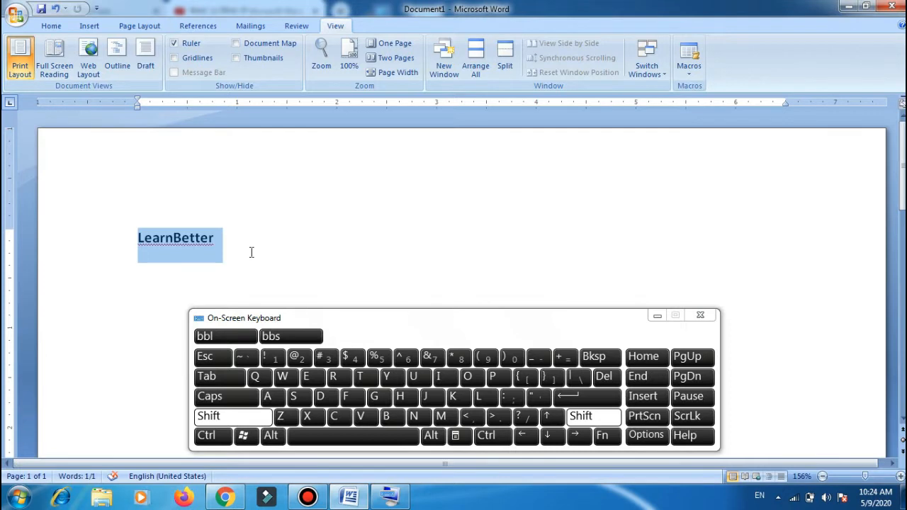
type("One")
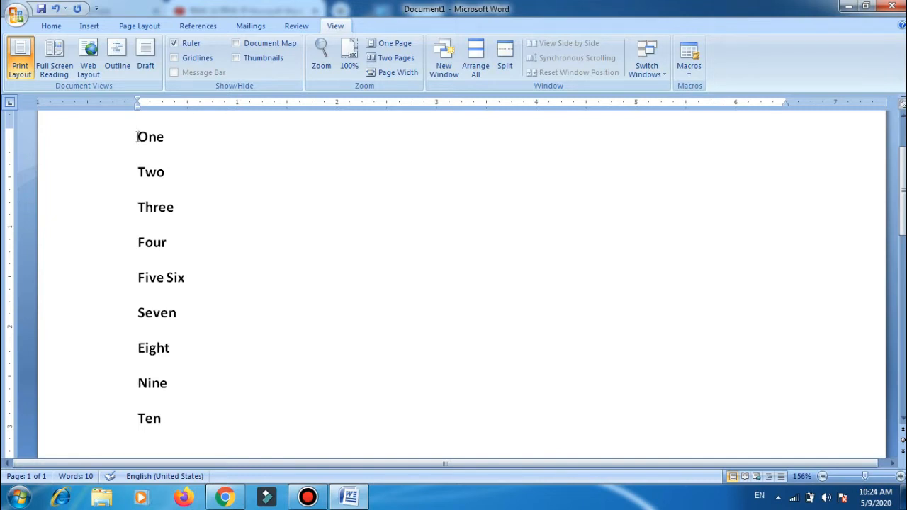
Try enclosing the One and Two lines in parentheses manually, and undo those edits
type("(")
key("End")
type(")")
key("Down")
type(")")
key("Home")
type("(")
key("ctrl+z")
key("ctrl+z")
key("ctrl+z")
key("ctrl+z")
Set up a new macro recording named "bracket" with the description "make a line in bracket"
left_click(689, 63)
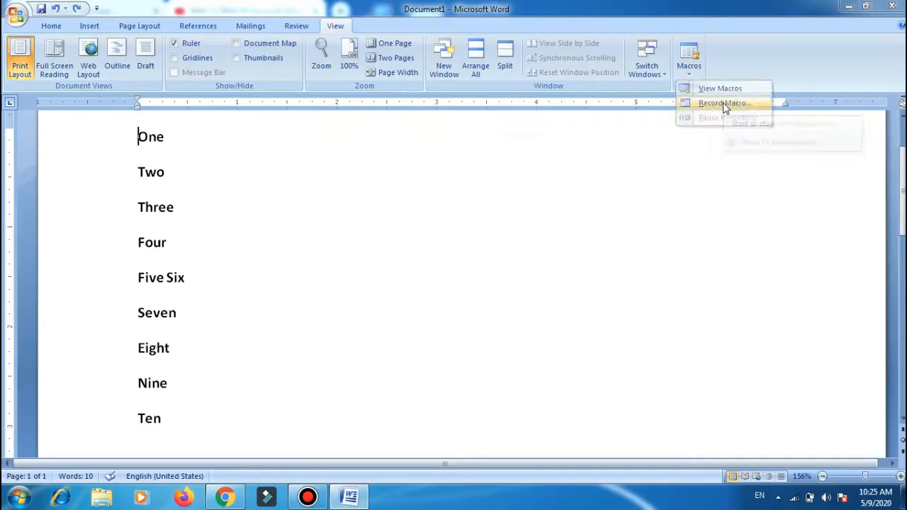
left_click(629, 160)
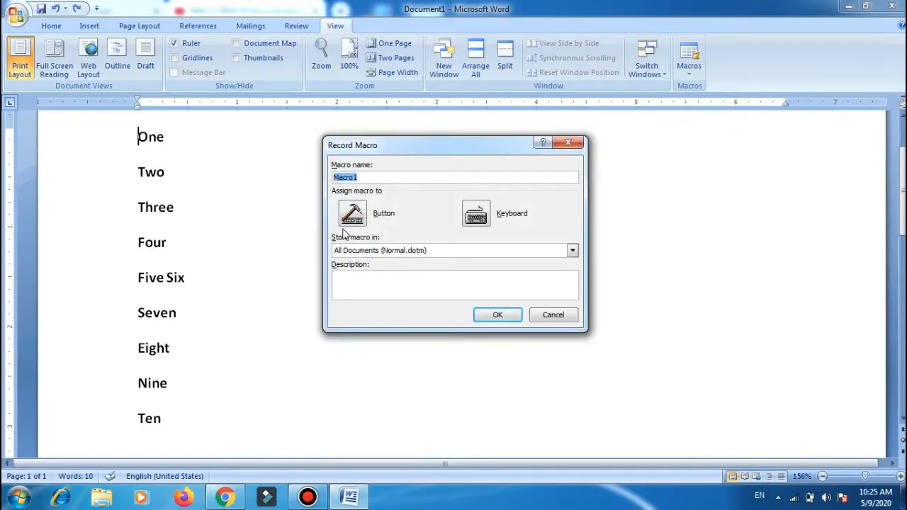
type("bracket")
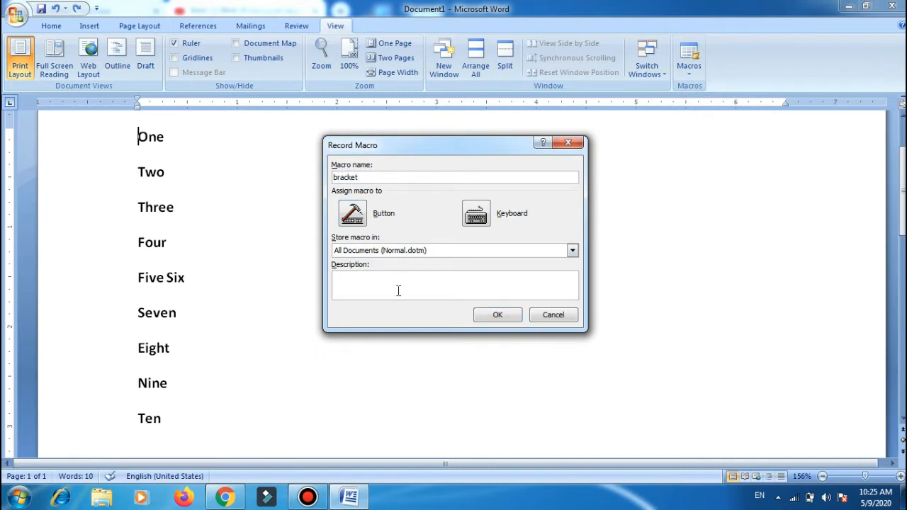
type("make a line in bracket")
Assign the keyboard shortcut Alt+Ctrl+B to the bracket macro and begin recording
left_click(477, 216)
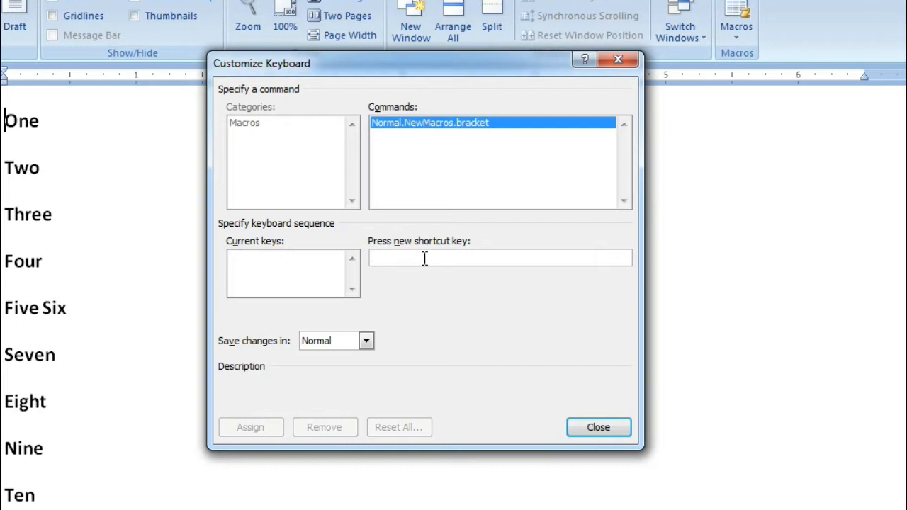
key("ctrl+b")
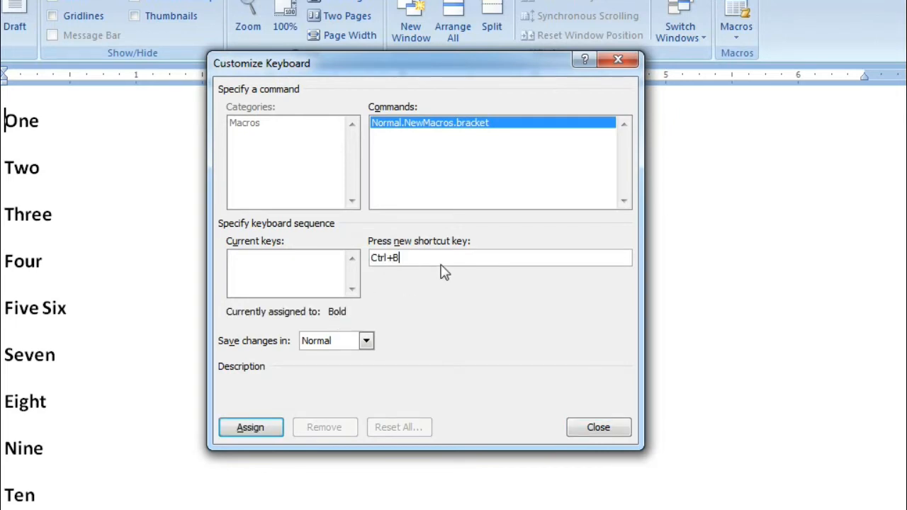
key("BackSpace")
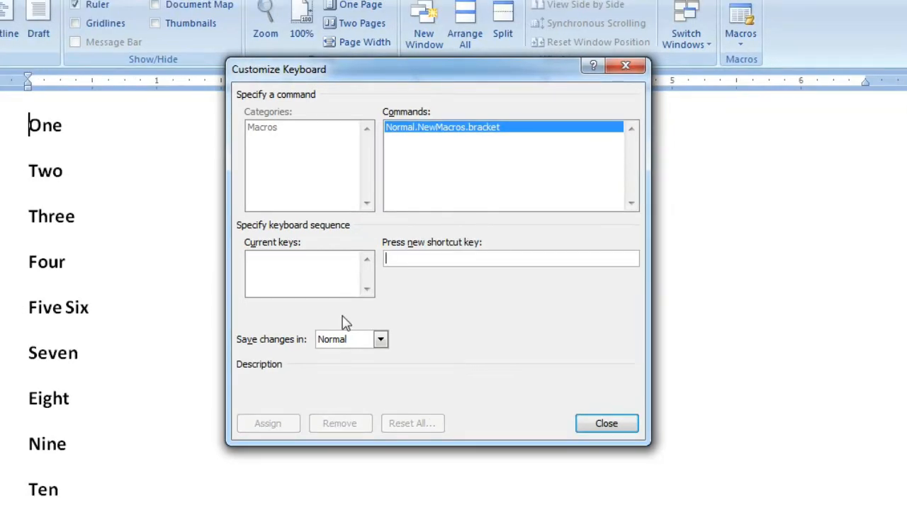
key("ctrl+alt+b")
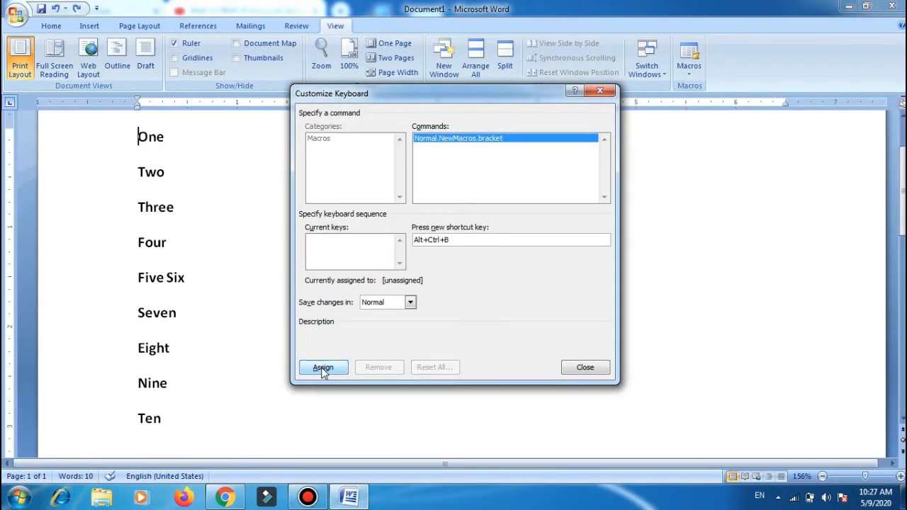
left_click(323, 368)
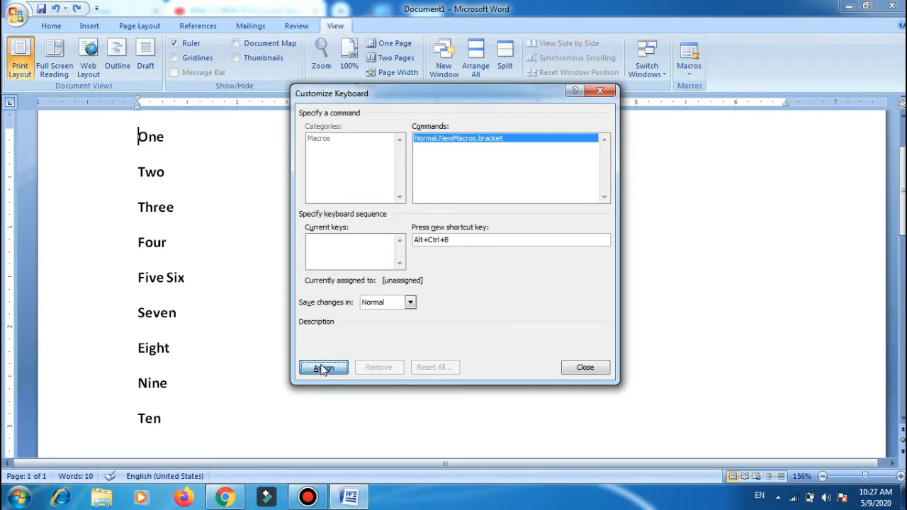
left_click(586, 368)
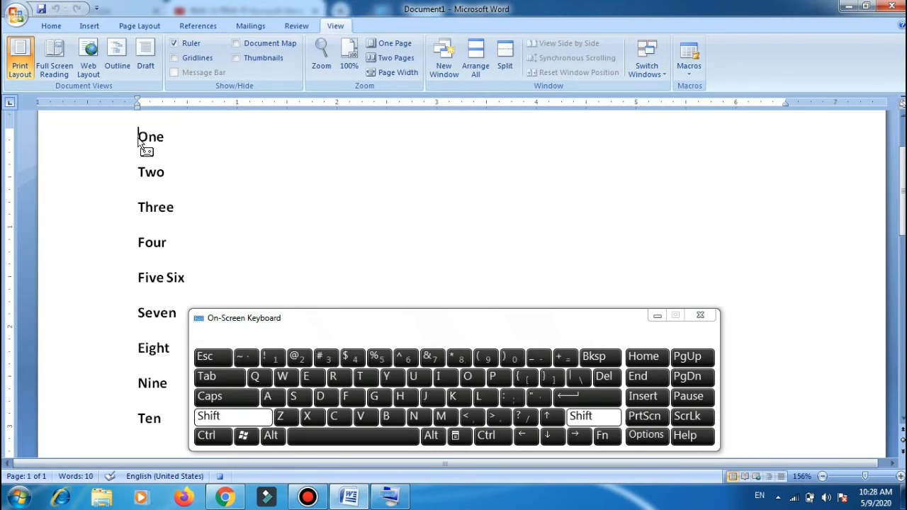
Record enclosing the One line in parentheses, and stop the macro recording
type("(")
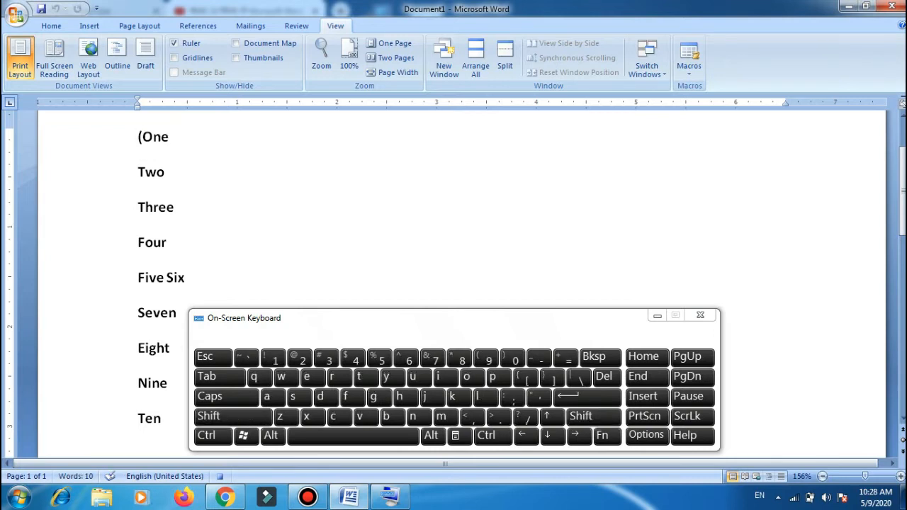
key("End")
type(")")
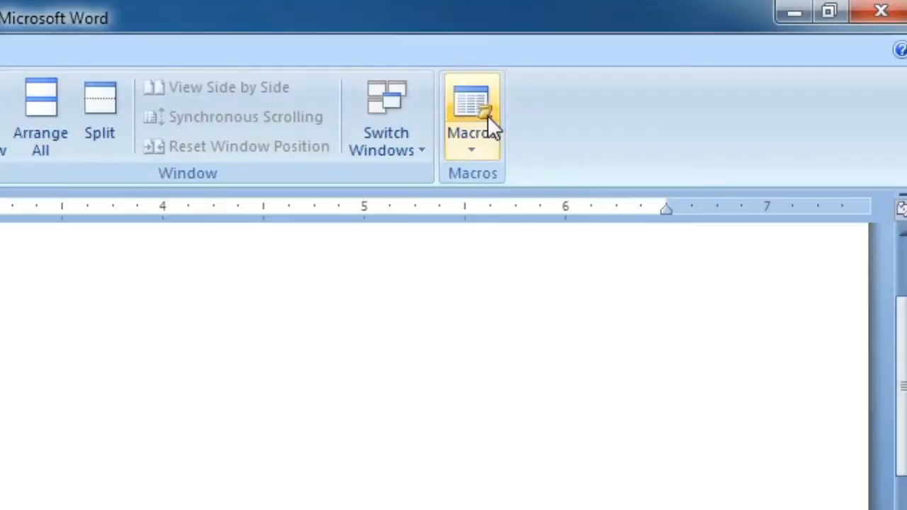
left_click(693, 67)
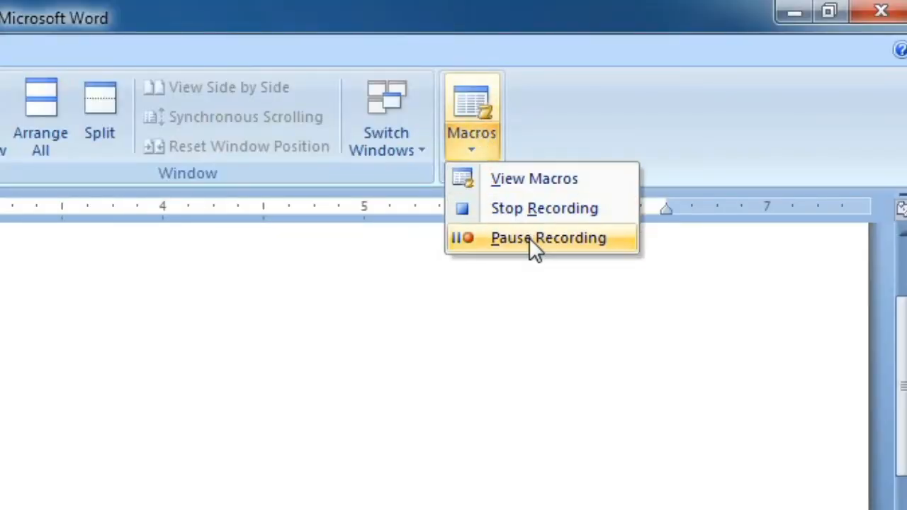
left_click(535, 209)
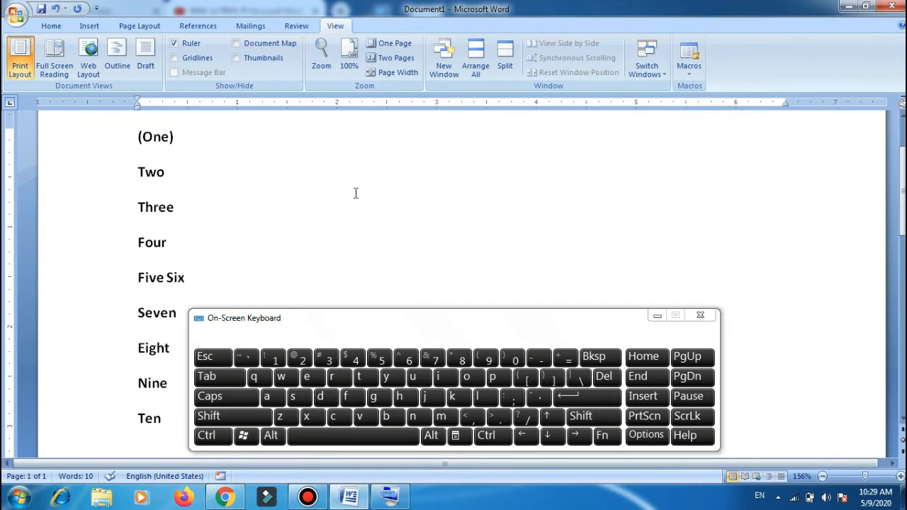
Run the bracket macro on the Two and Three lines to enclose each in parentheses
key("Right")
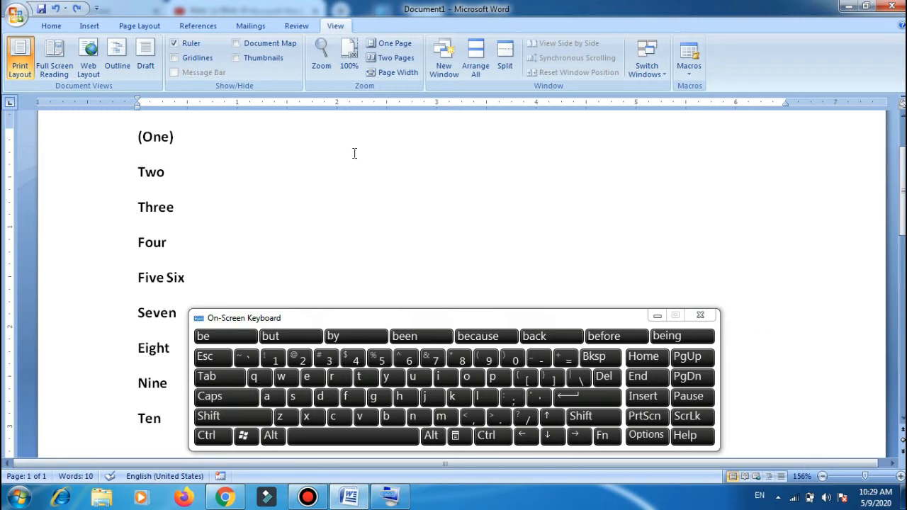
key("ctrl")
key("alt")
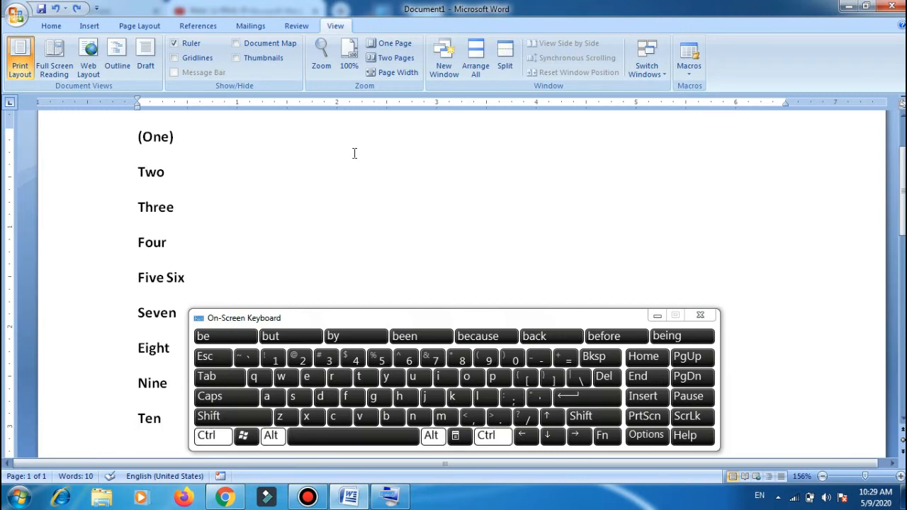
left_click(387, 417)
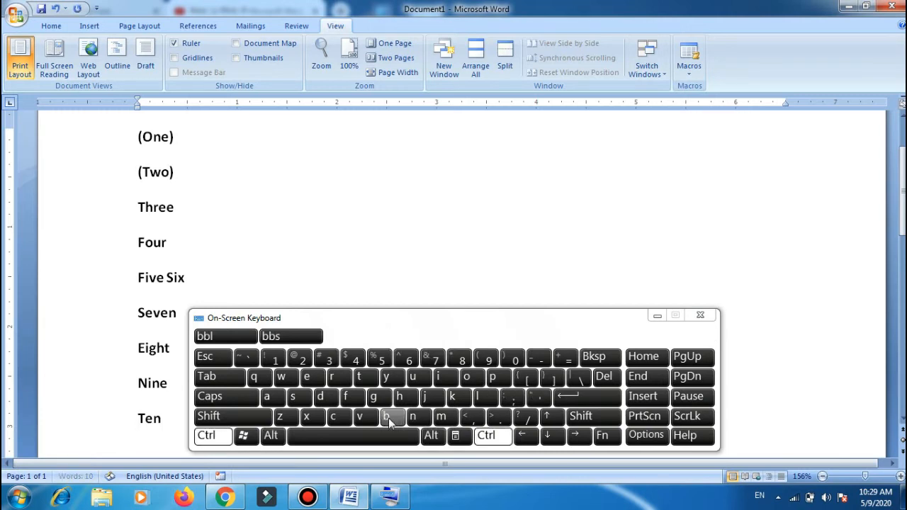
left_click(135, 206)
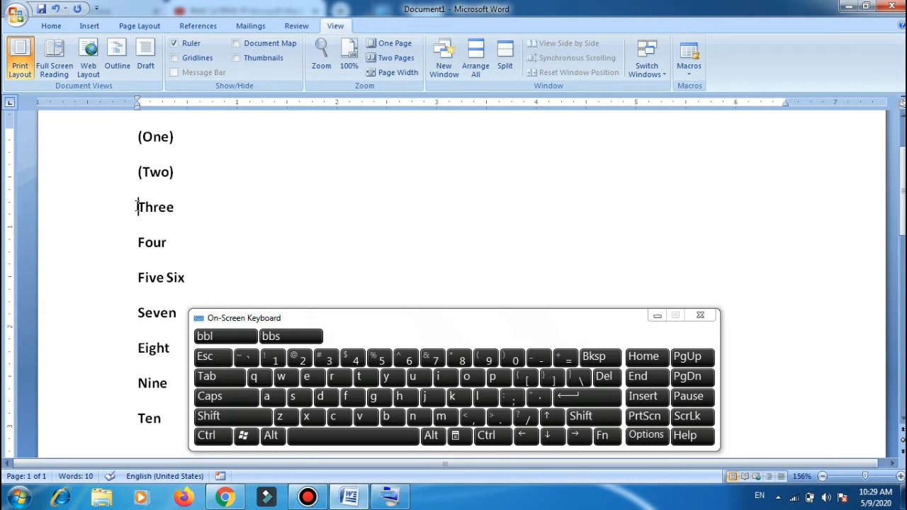
key("ctrl")
key("alt")
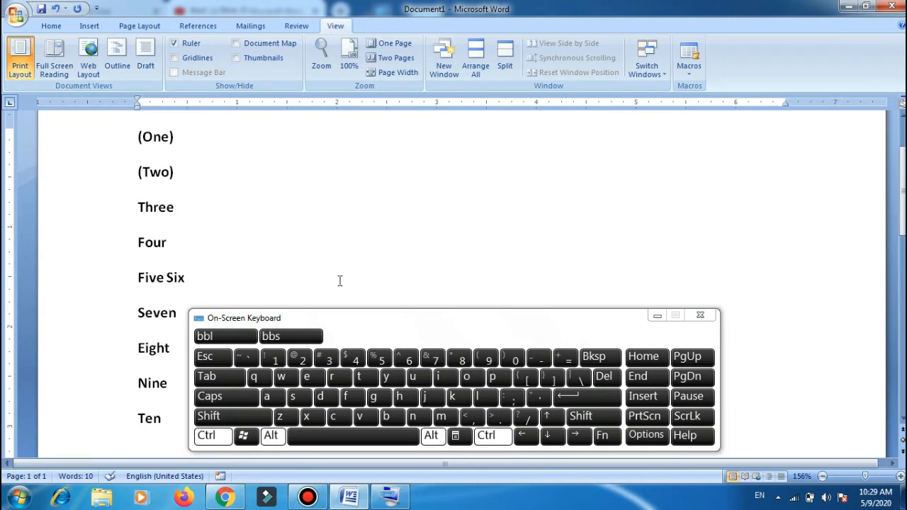
left_click(390, 419)
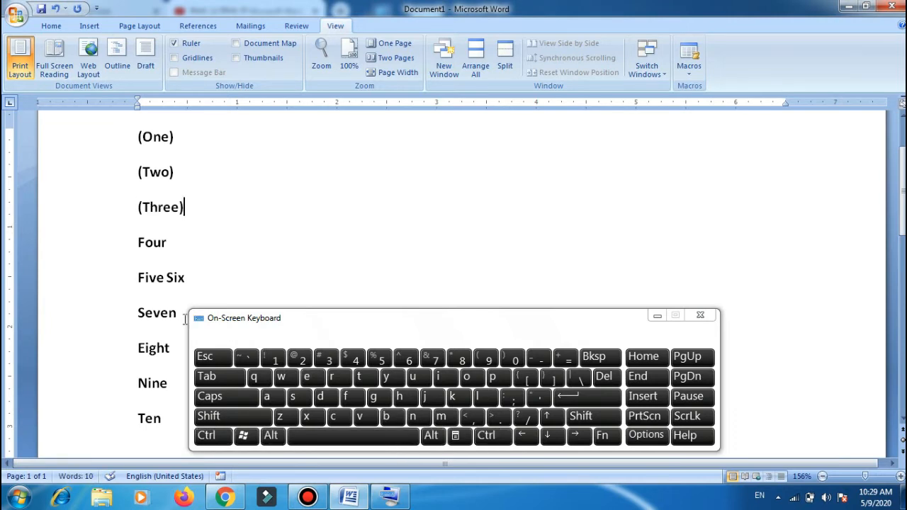
Run the bracket macro on each line from Four through Ten to enclose them in parentheses
left_click(137, 242)
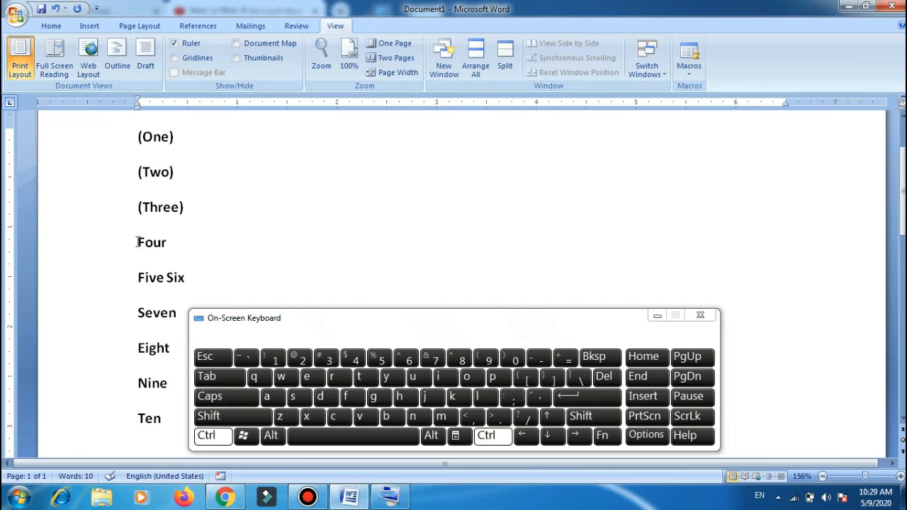
key("ctrl+alt+b")
key("Left")
key("Left")
key("Left")
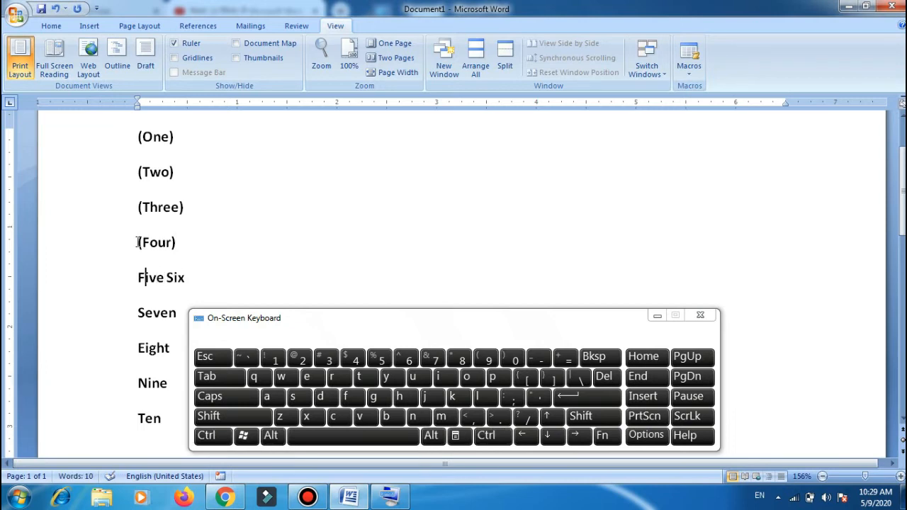
key("ctrl+alt+b")
key("Right")
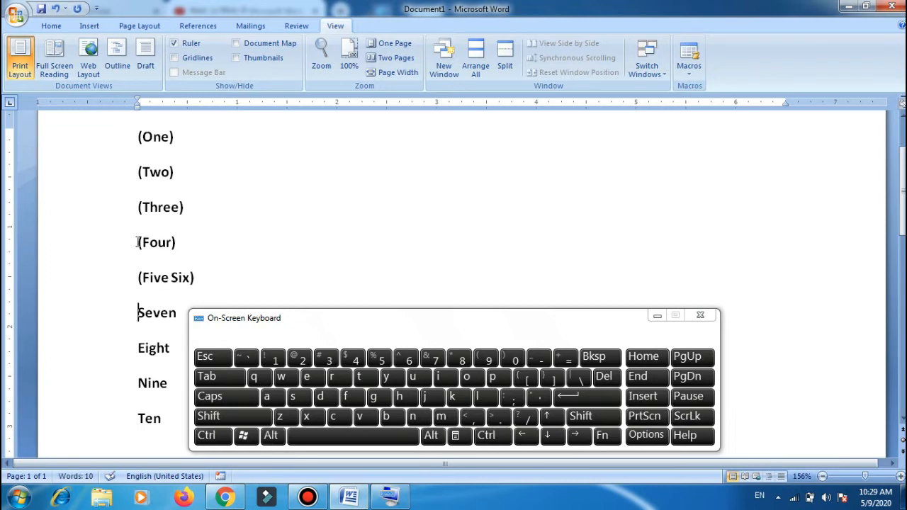
key("ctrl+alt+b")
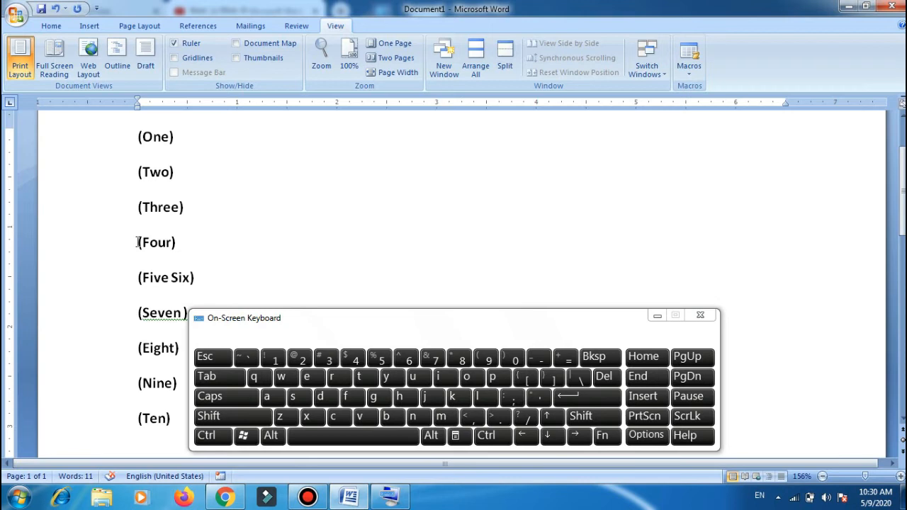
Choose the Segoe Script font and set the font size to 14
left_click(57, 25)
left_click(196, 44)
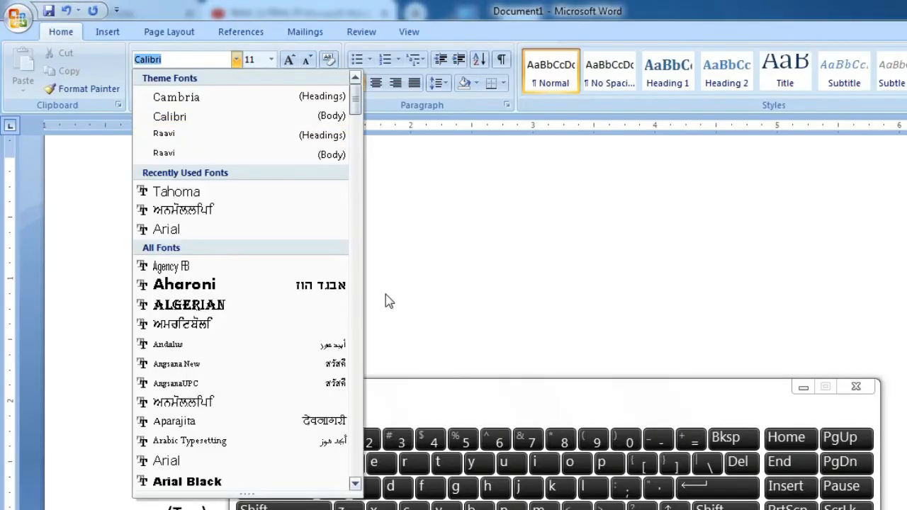
left_click(179, 142)
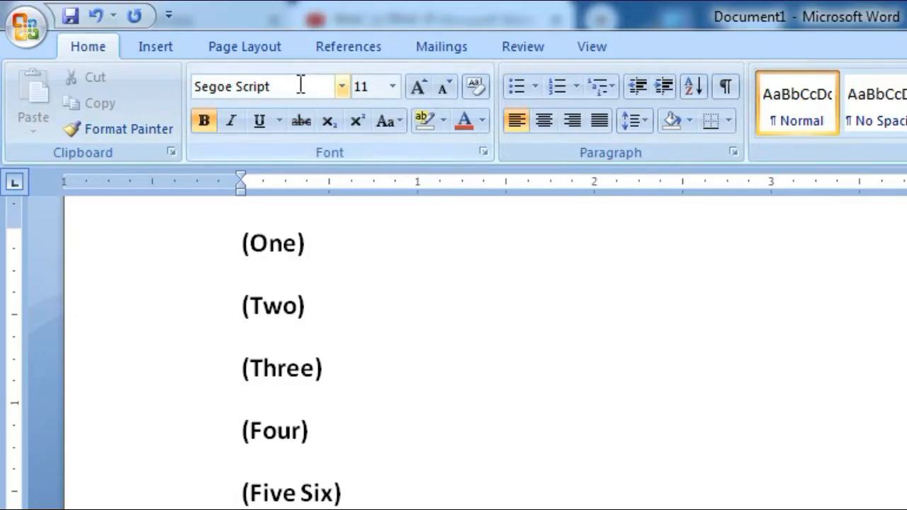
left_click(394, 86)
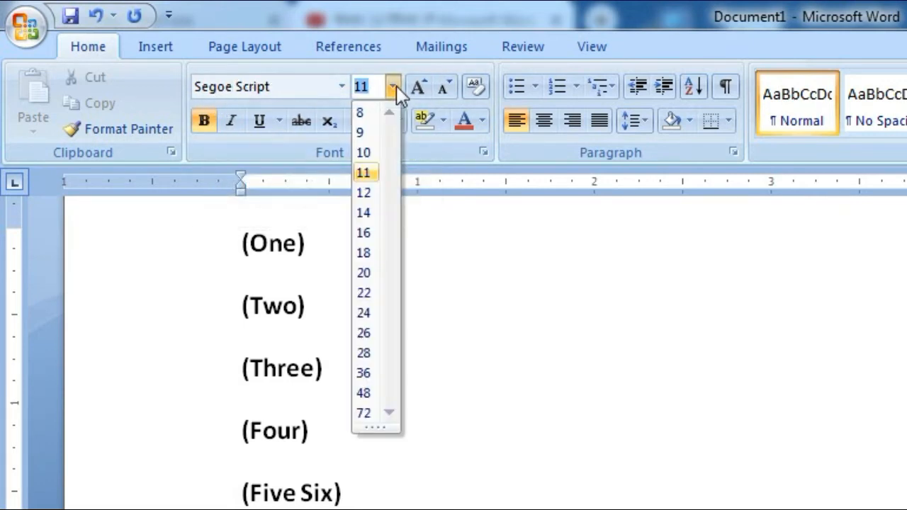
left_click(364, 213)
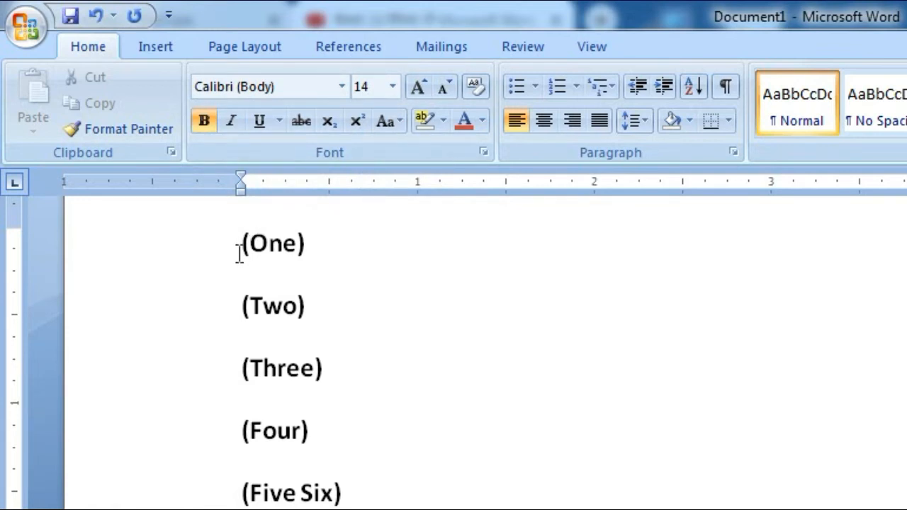
Format the (One) line in the Segoe Script font and change its font size
left_click_drag(239, 251, 317, 256)
left_click(342, 97)
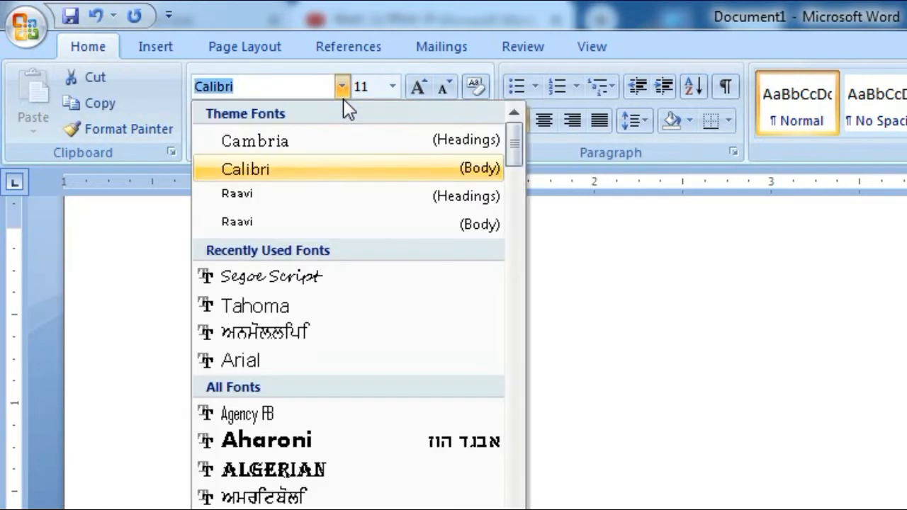
key("Down")
key("Down")
key("Down")
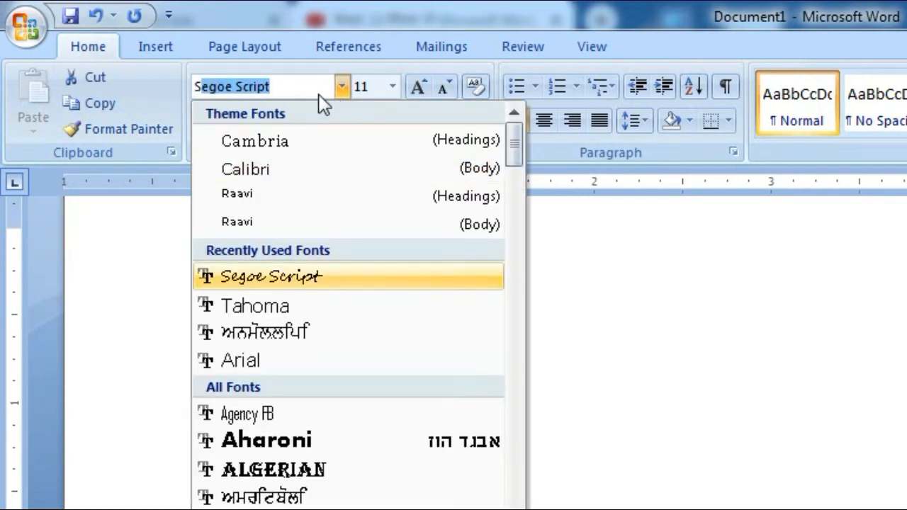
left_click(319, 93)
key("Return")
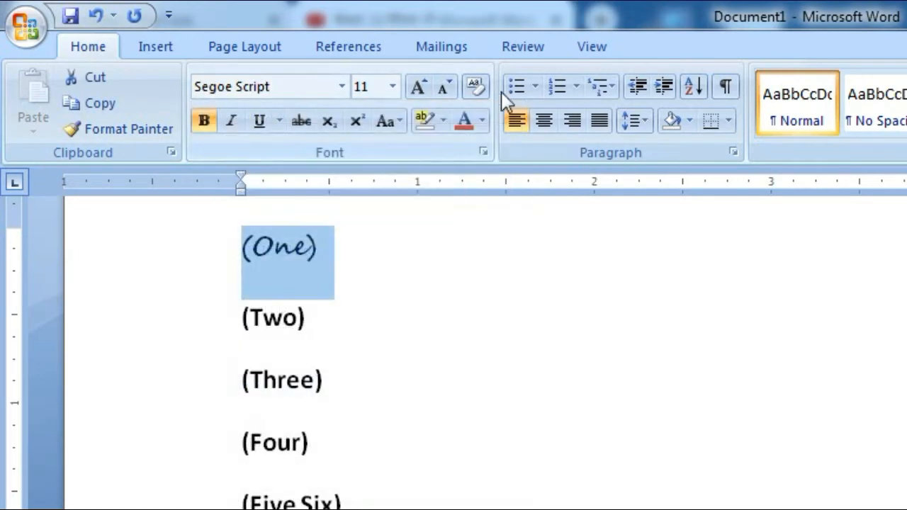
left_click(392, 85)
left_click(368, 214)
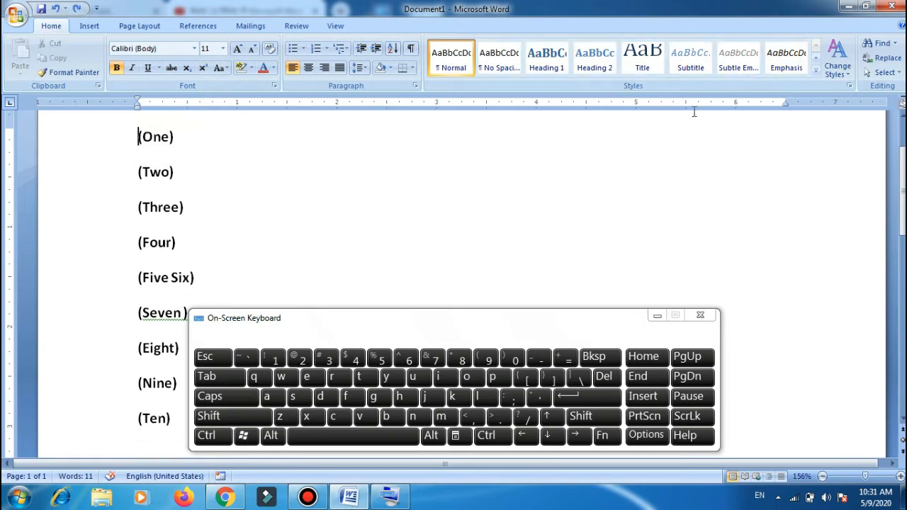
Set up recording of a new macro named seigoscript with the description "font change"
left_click(336, 25)
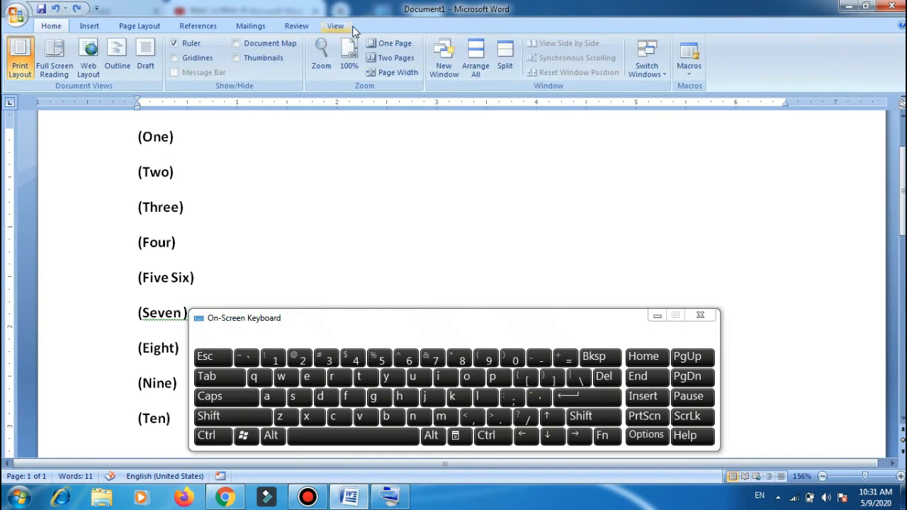
left_click(693, 70)
left_click(725, 102)
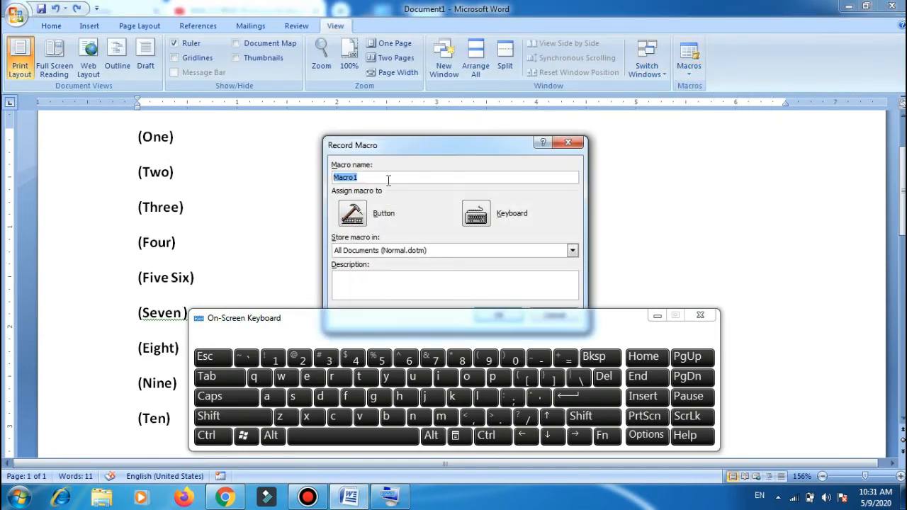
type("seigoscript")
left_click(444, 283)
type("font change")
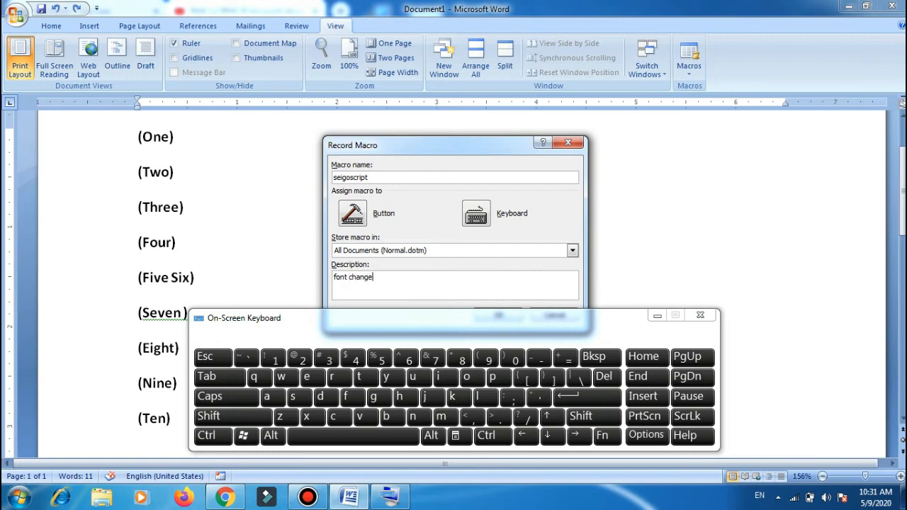
Assign the shortcut Alt+Ctrl+0 to the seigoscript macro and begin recording
left_click(478, 214)
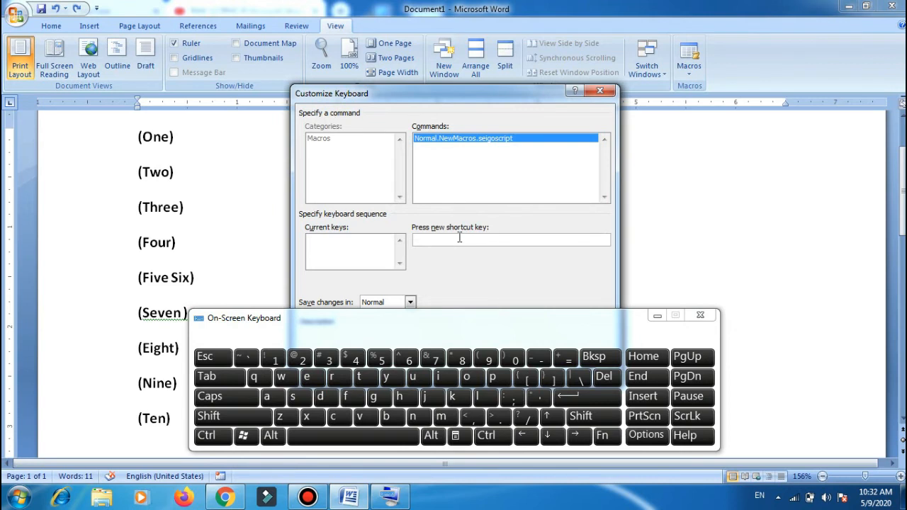
key("ctrl+alt")
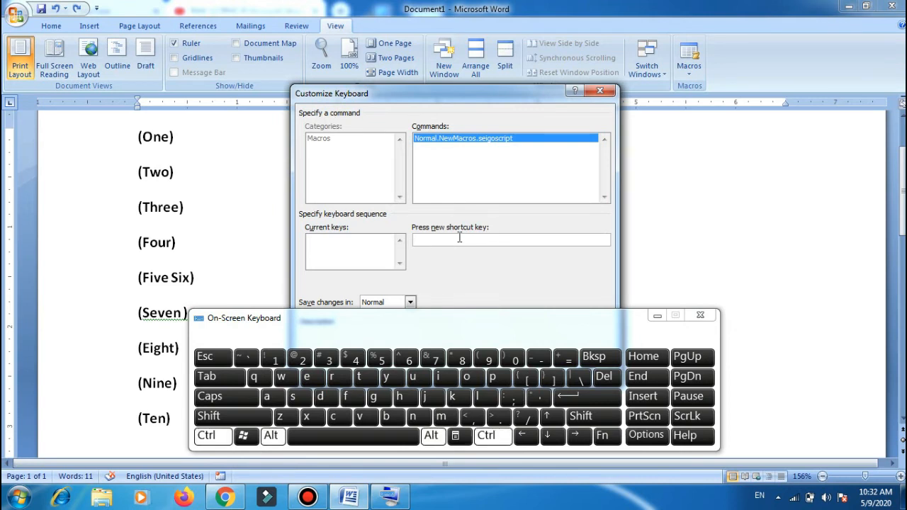
key("ctrl+alt+0")
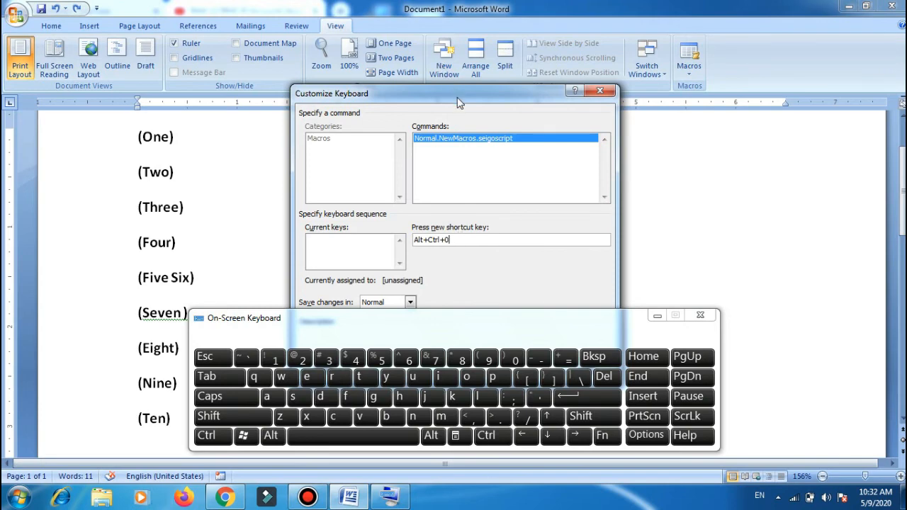
left_click_drag(457, 97, 370, 14)
left_click(235, 280)
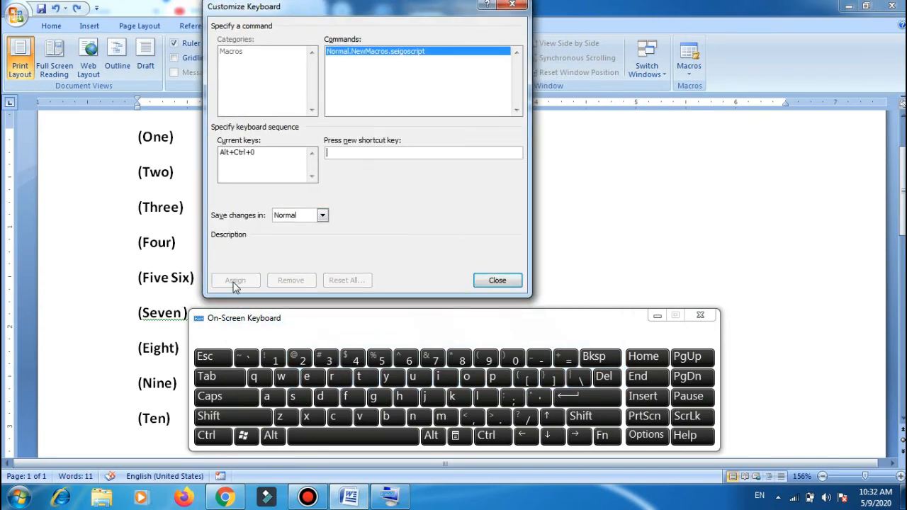
left_click(504, 282)
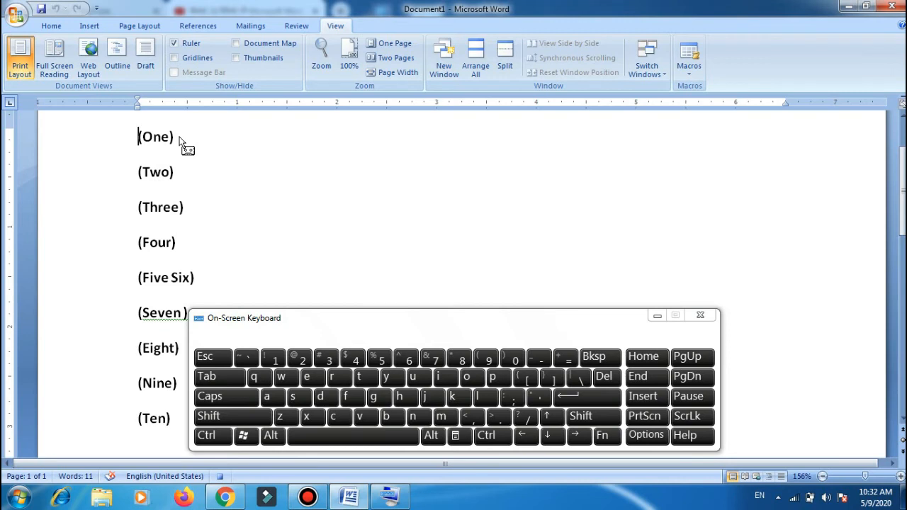
Record selecting the whole (One) line and formatting it in Segoe Script at size 14
key("shift")
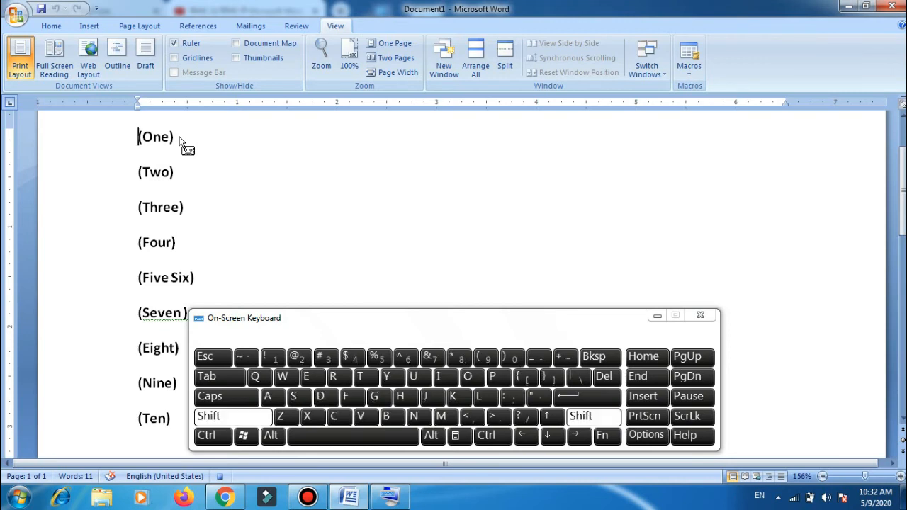
left_click(645, 377)
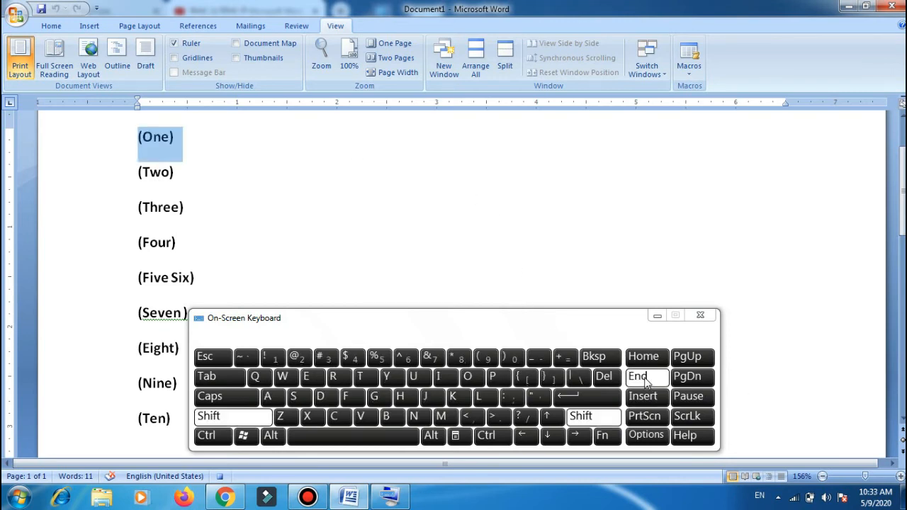
left_click(51, 26)
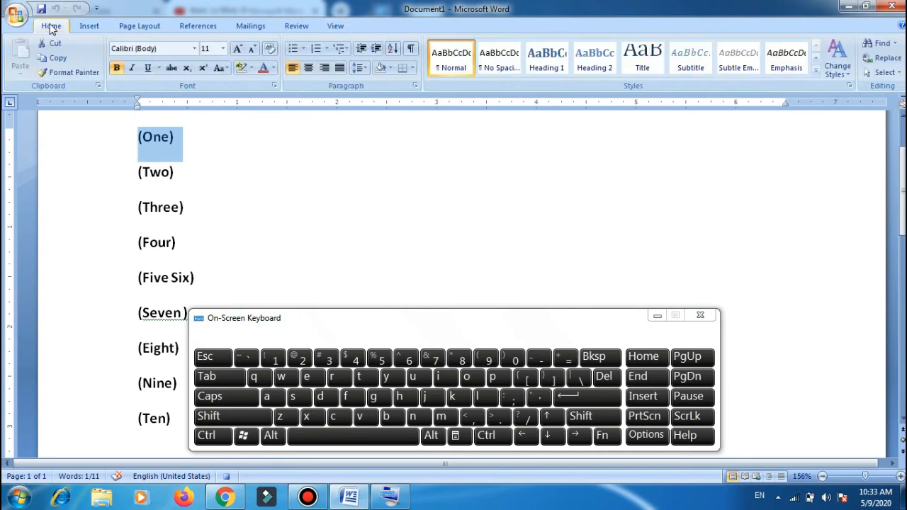
left_click(194, 48)
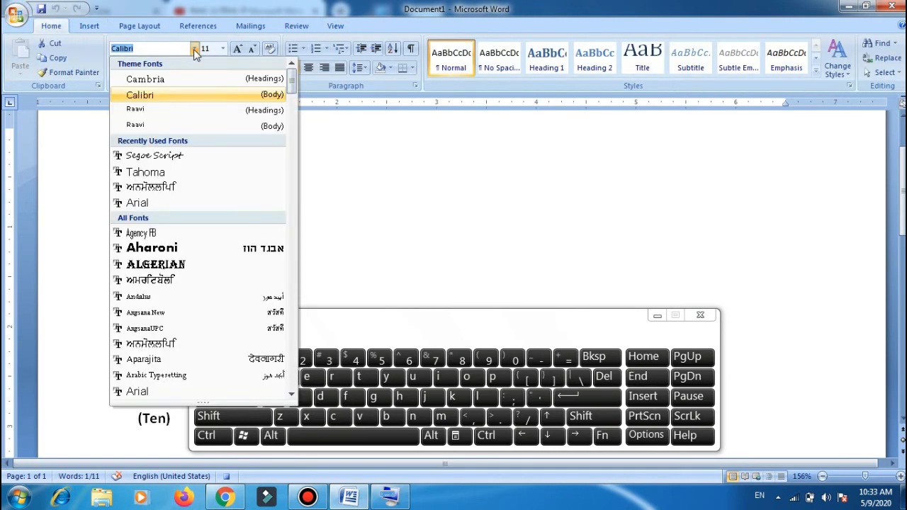
type("Segoe Script")
left_click(180, 50)
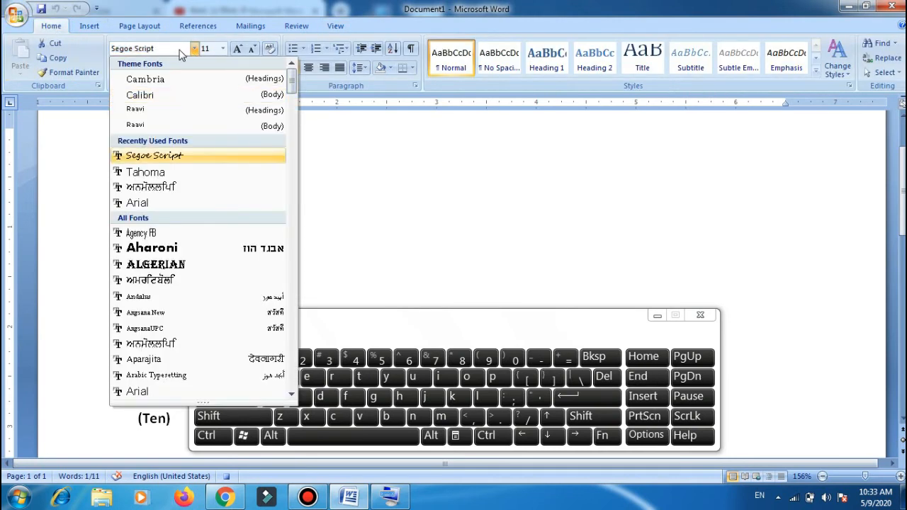
left_click(154, 156)
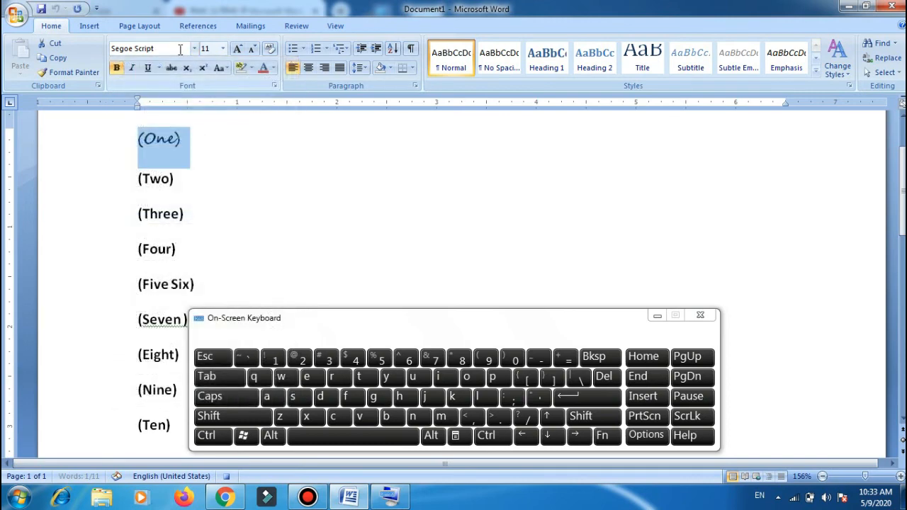
left_click(223, 49)
left_click(210, 122)
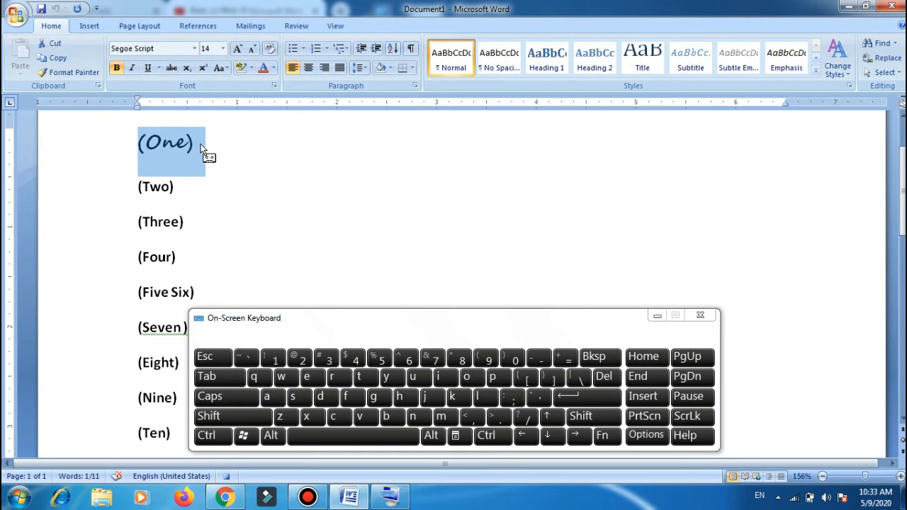
Stop the macro recording and deselect the (One) line
left_click(336, 26)
left_click(690, 75)
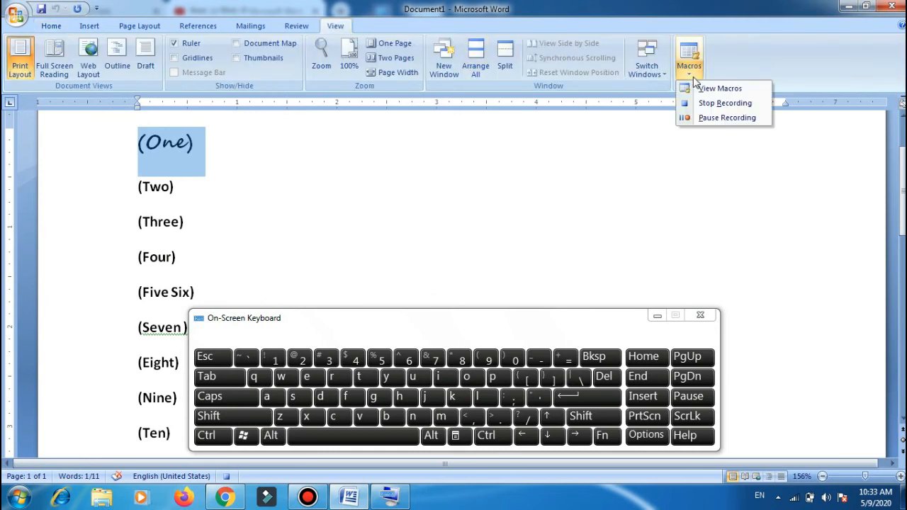
left_click(720, 104)
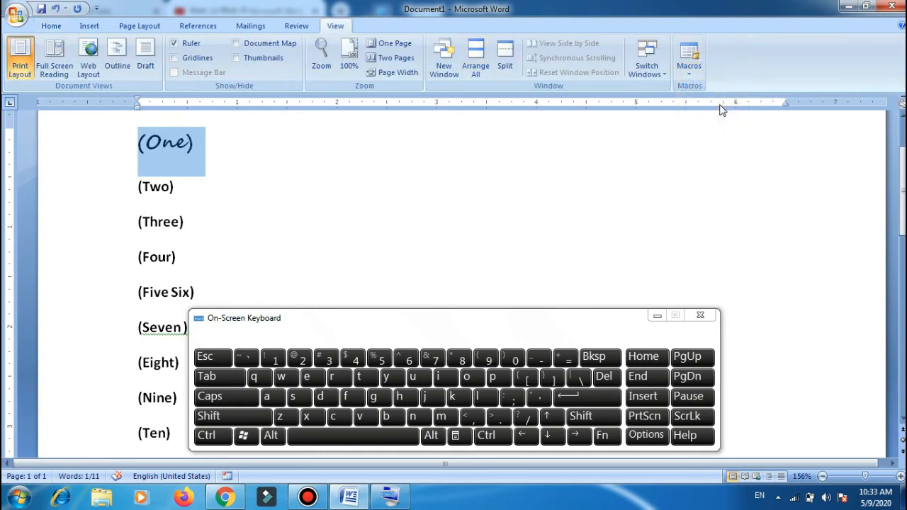
left_click(265, 150)
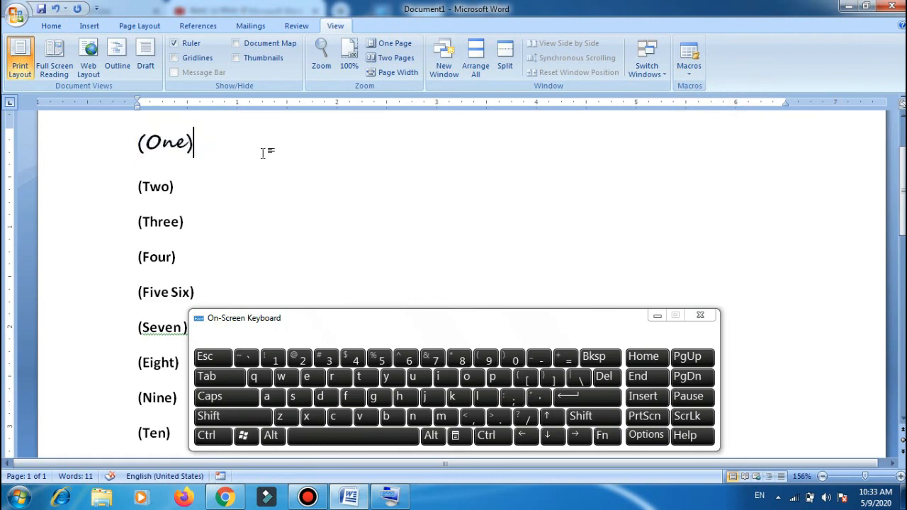
Run the font-change macro on the (Two) line
left_click(139, 189)
key("ctrl+alt")
key("ctrl+alt+m")
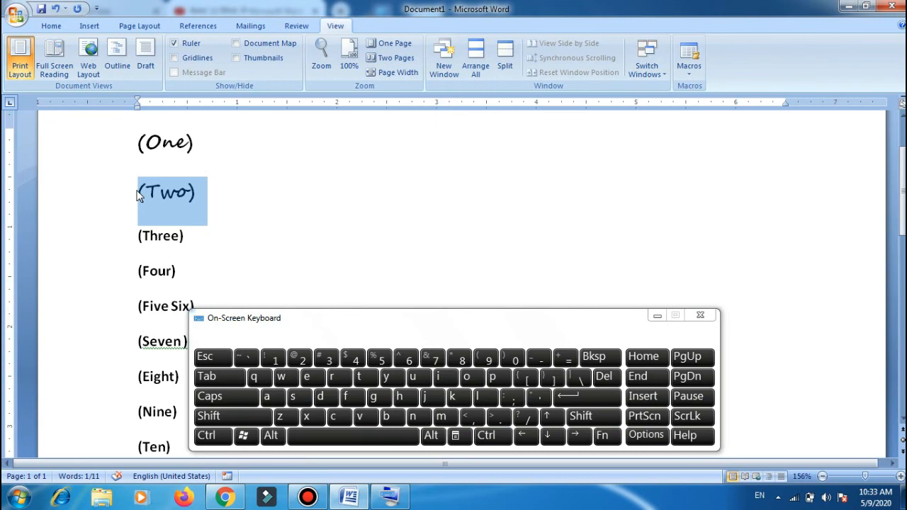
Select the lines from (Three) through (Ten) and run the font-change macro on all of them
left_click(140, 238)
key("shift+Down")
key("shift+Down")
key("shift+Down")
key("shift+Down")
key("shift+Down")
key("shift+Down")
key("shift+Down")
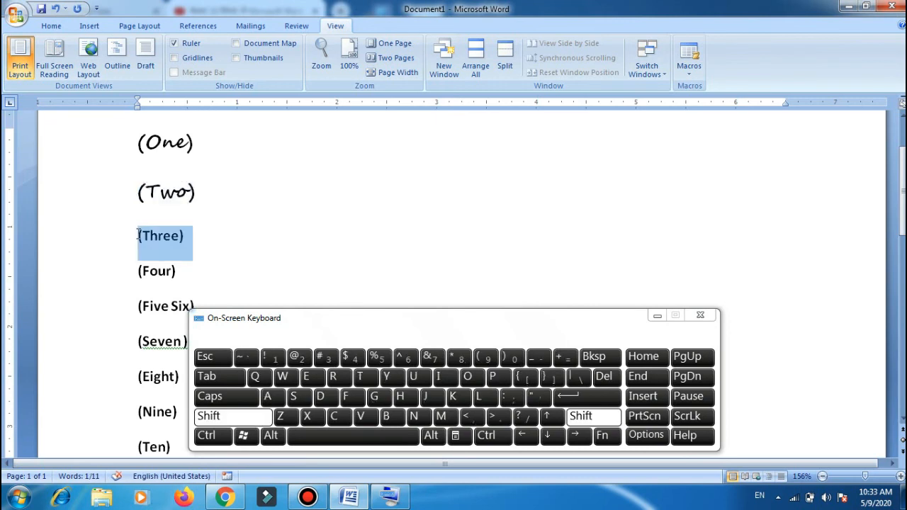
key("shift+Up")
key("shift+Down")
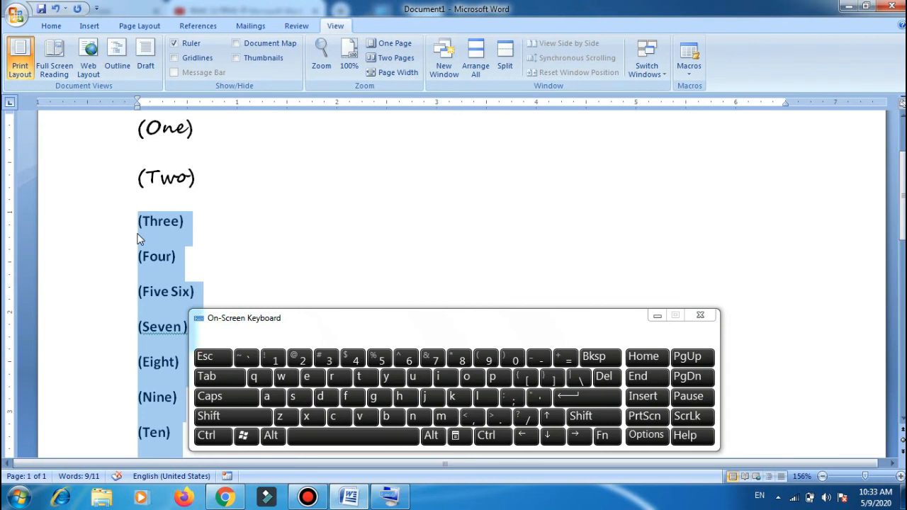
key("ctrl")
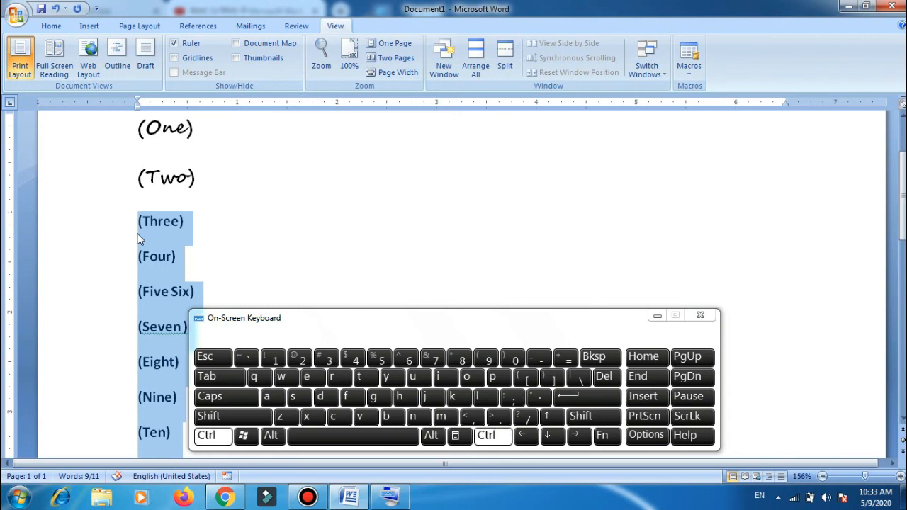
key("alt")
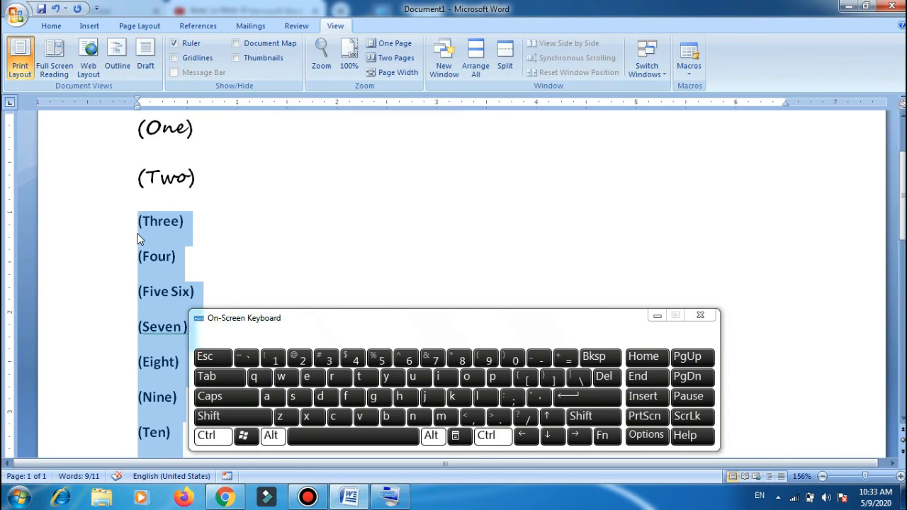
key("ctrl+alt+v")
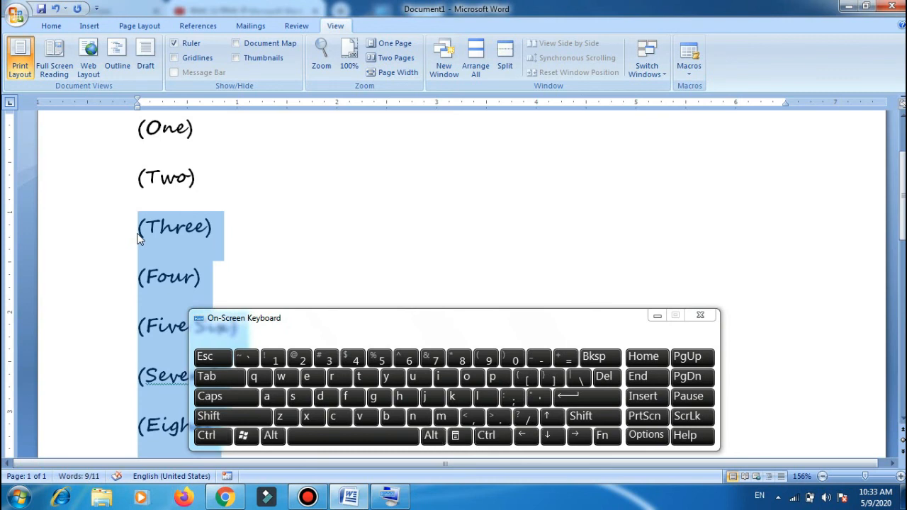